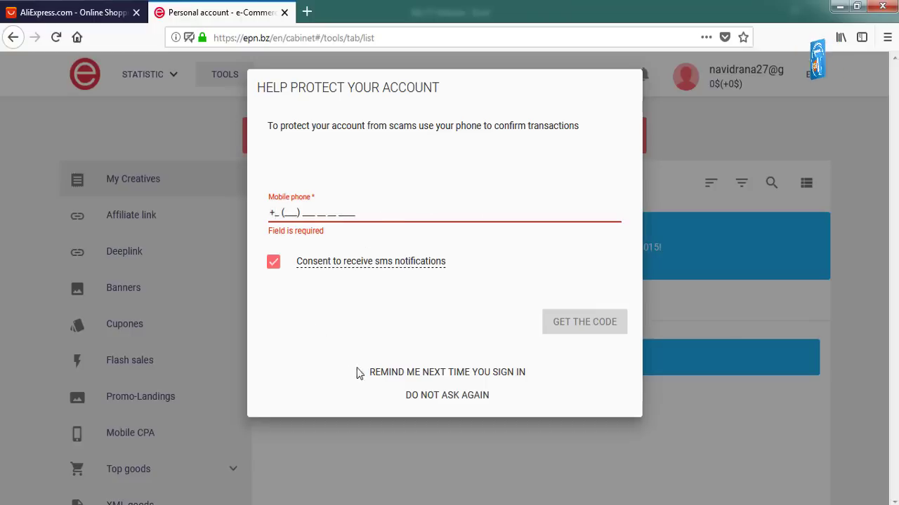
Dismiss the phone prompt and copy the Activate link address from the ePN activation email.
{"action": "left_click", "coordinate": [485, 378]}
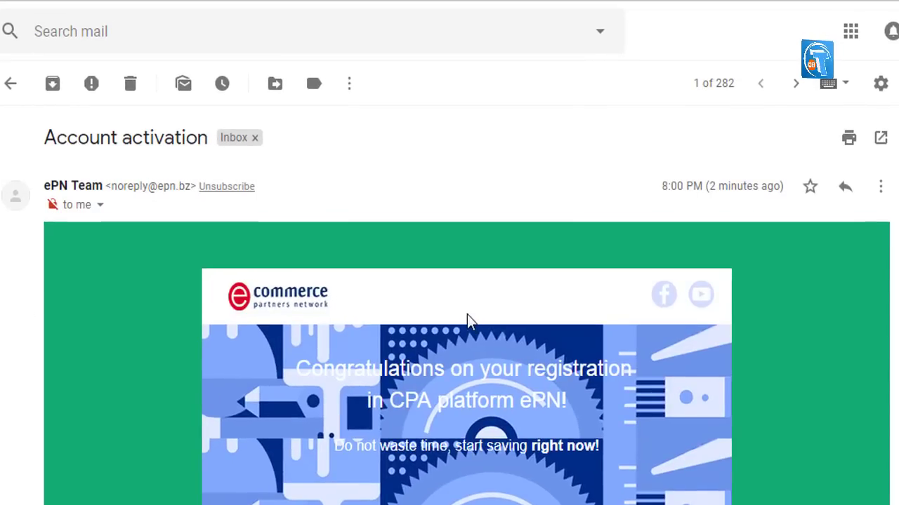
{"action": "scroll", "coordinate": [560, 358], "scroll_direction": "down", "scroll_amount": 3}
{"action": "scroll", "coordinate": [559, 353], "scroll_direction": "down", "scroll_amount": 3}
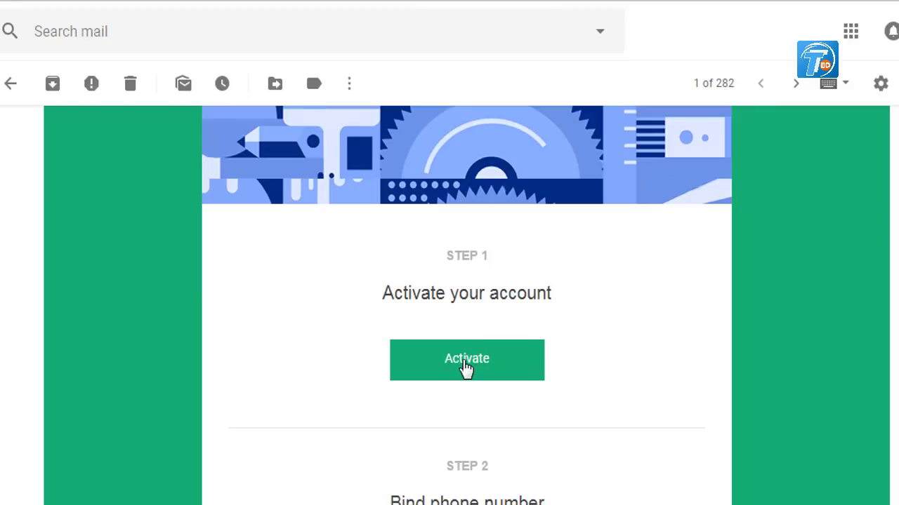
{"action": "right_click", "coordinate": [466, 365]}
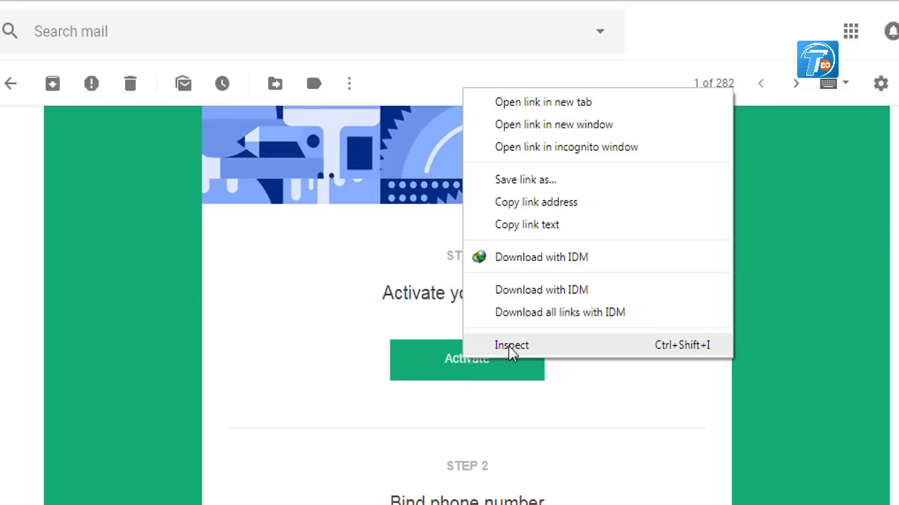
{"action": "left_click", "coordinate": [555, 211]}
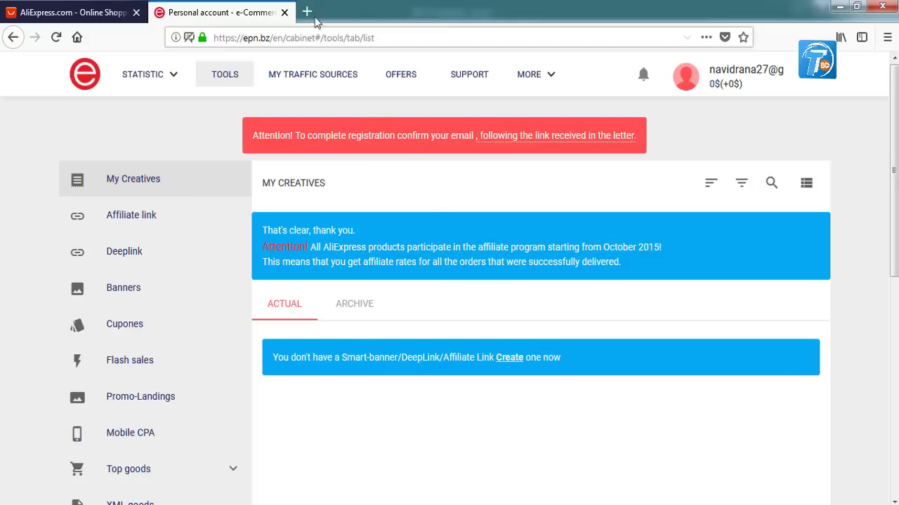
Load the copied activation link in a new tab, then return to the Personal account tab.
{"action": "left_click", "coordinate": [301, 12]}
{"action": "type", "text": "https://epn.bz/en/confirm/email/c/gfvg8fnh9axjerg9n3h72zorz5xk0k7q"}
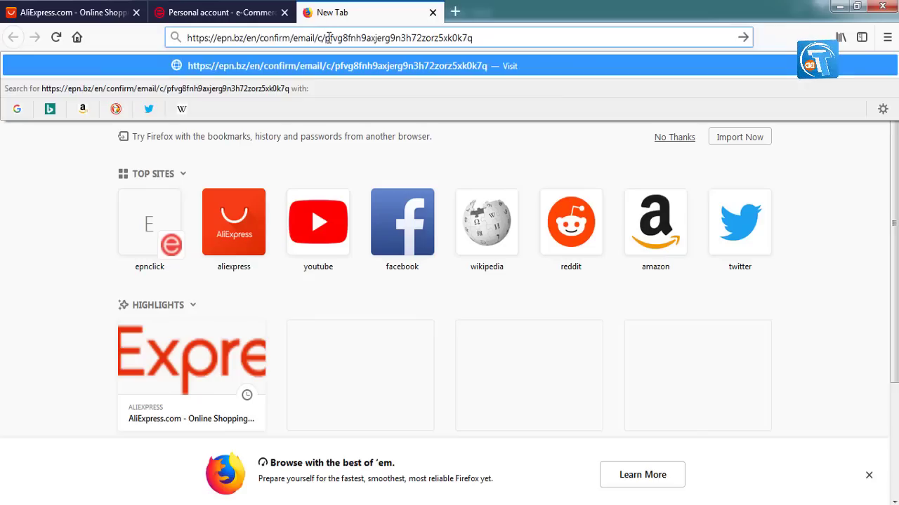
{"action": "key", "text": "Return"}
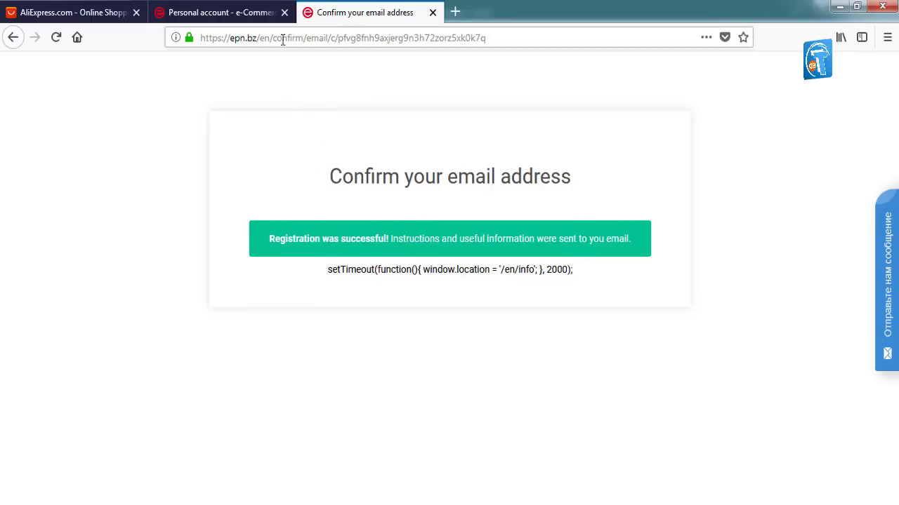
{"action": "left_click", "coordinate": [250, 19]}
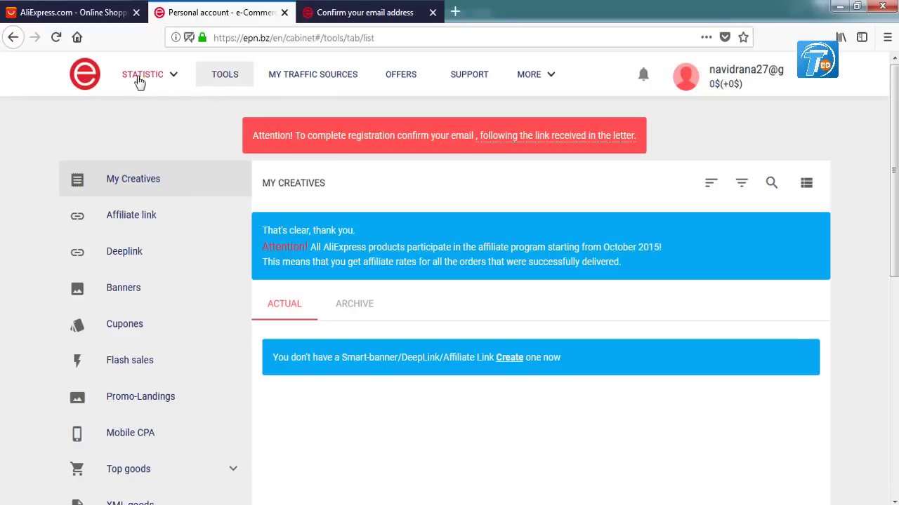
Open Statistics, now showing 'Statistics empty!' with no email-confirmation warning.
{"action": "left_click", "coordinate": [89, 78]}
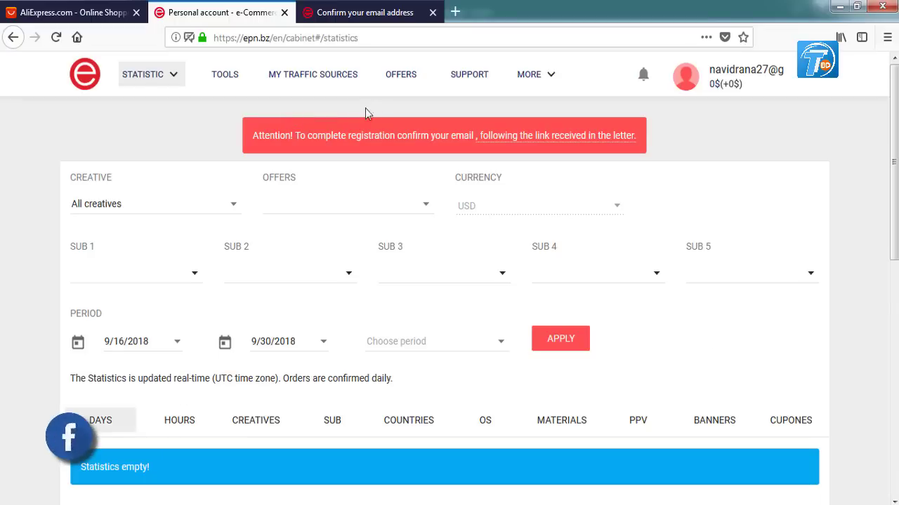
{"action": "left_click", "coordinate": [170, 76]}
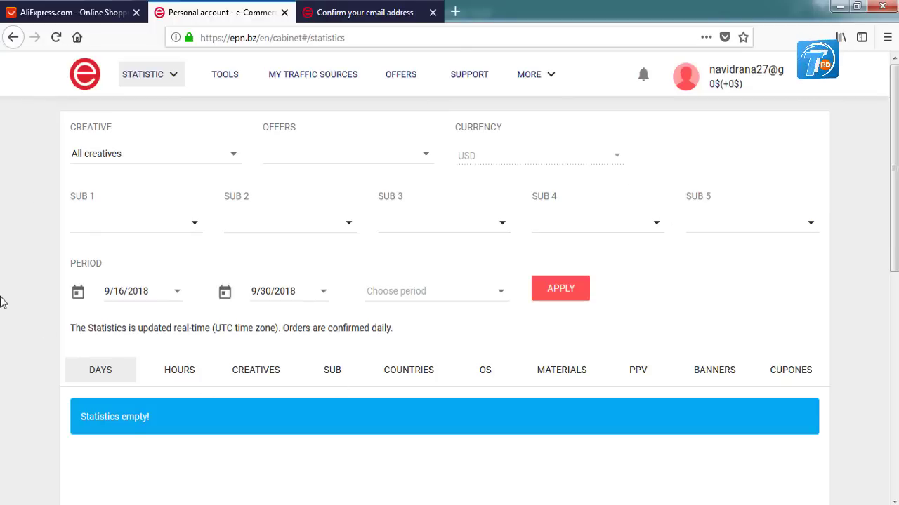
{"action": "left_click", "coordinate": [746, 83]}
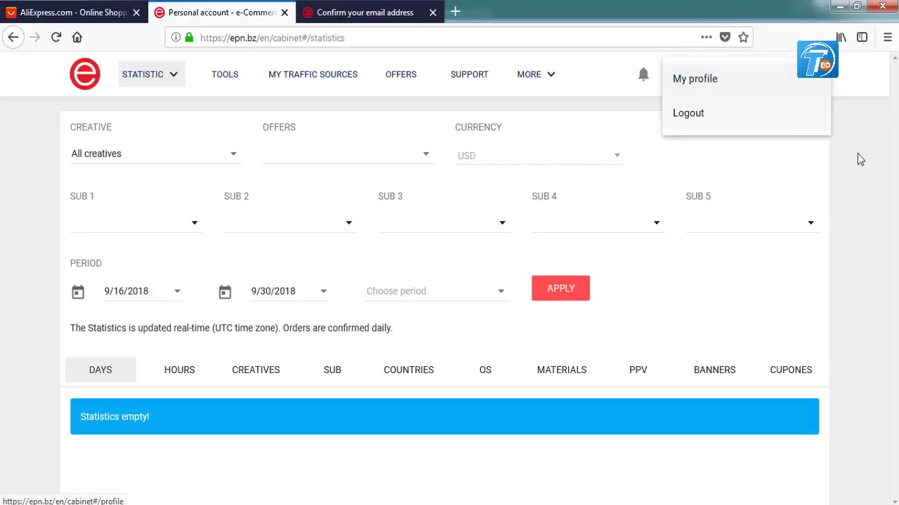
Open My profile from the account menu and show its Personal Information section.
{"action": "left_click", "coordinate": [740, 91]}
{"action": "left_click", "coordinate": [746, 80]}
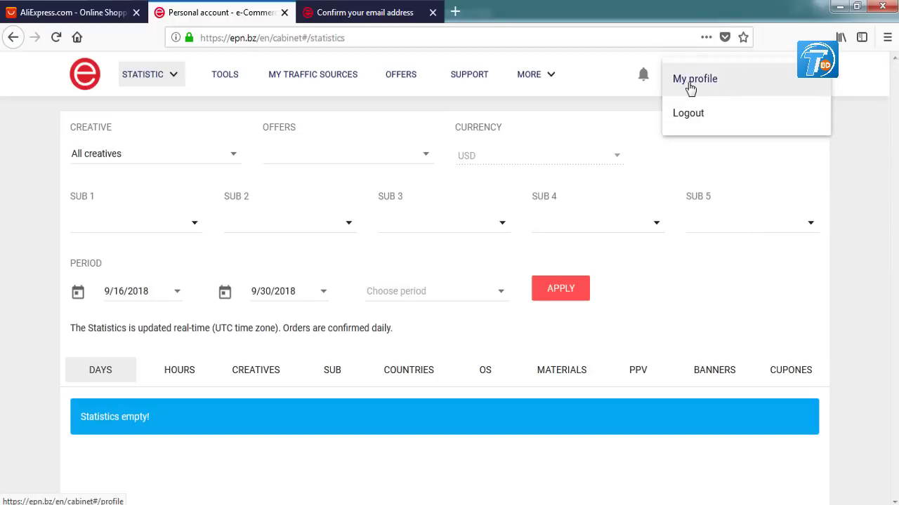
{"action": "left_click", "coordinate": [685, 80]}
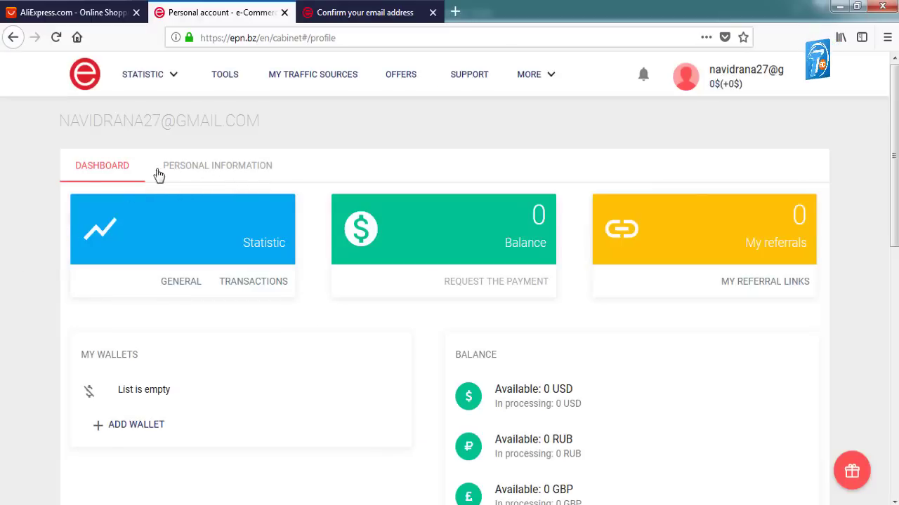
{"action": "left_click", "coordinate": [242, 169]}
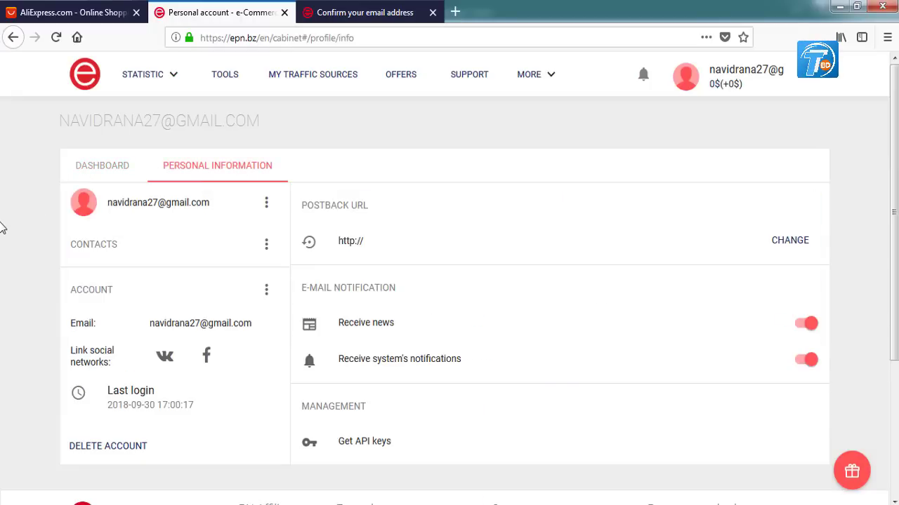
Review the account details and notification settings, closing the row's change menu without editing.
{"action": "scroll", "coordinate": [3, 226], "scroll_direction": "down", "scroll_amount": 2}
{"action": "left_click", "coordinate": [137, 180]}
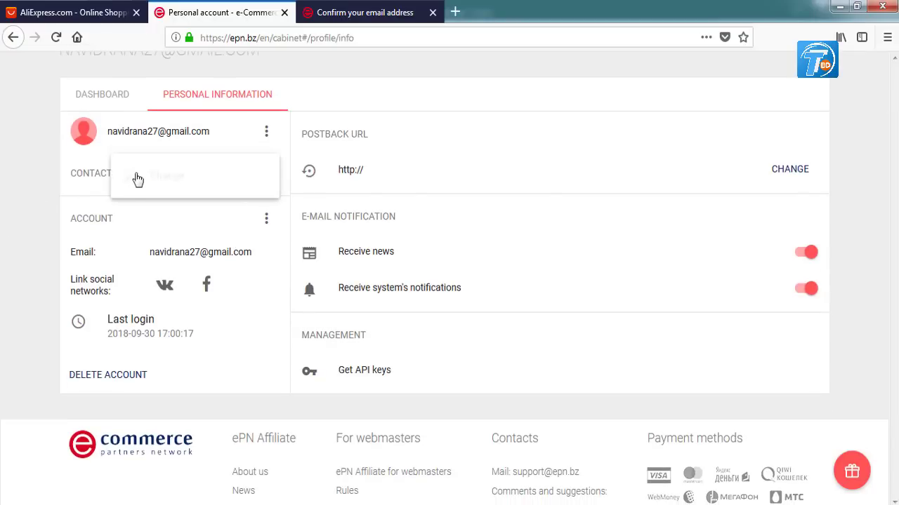
{"action": "left_click", "coordinate": [20, 232]}
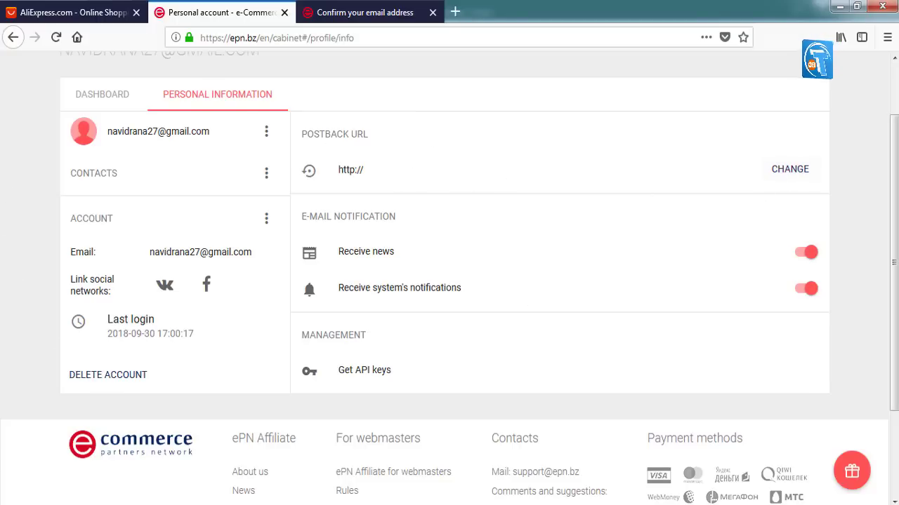
{"action": "scroll", "coordinate": [2, 241], "scroll_direction": "up", "scroll_amount": 2}
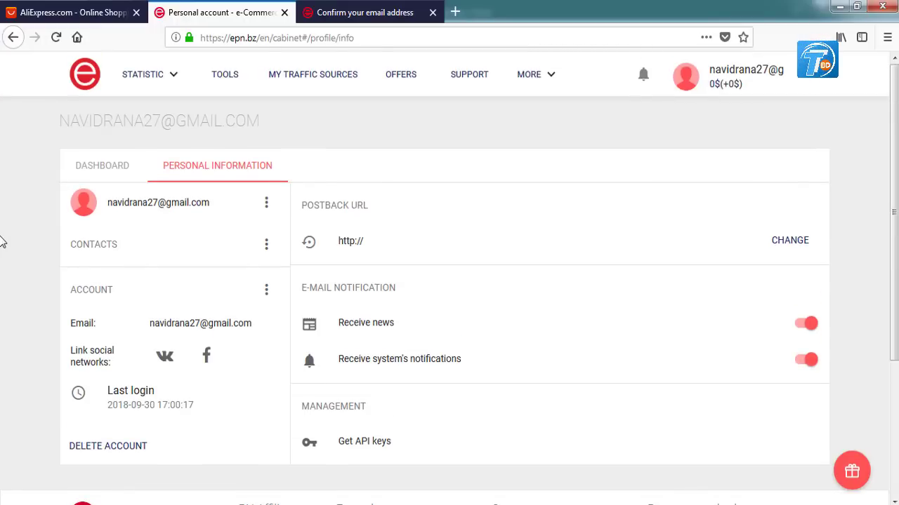
{"action": "scroll", "coordinate": [511, 269], "scroll_direction": "down", "scroll_amount": 2}
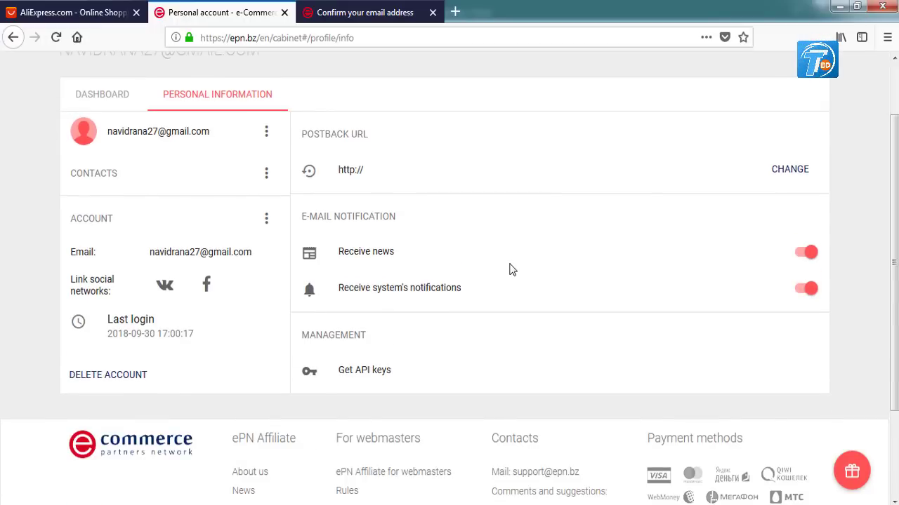
{"action": "scroll", "coordinate": [511, 270], "scroll_direction": "up", "scroll_amount": 2}
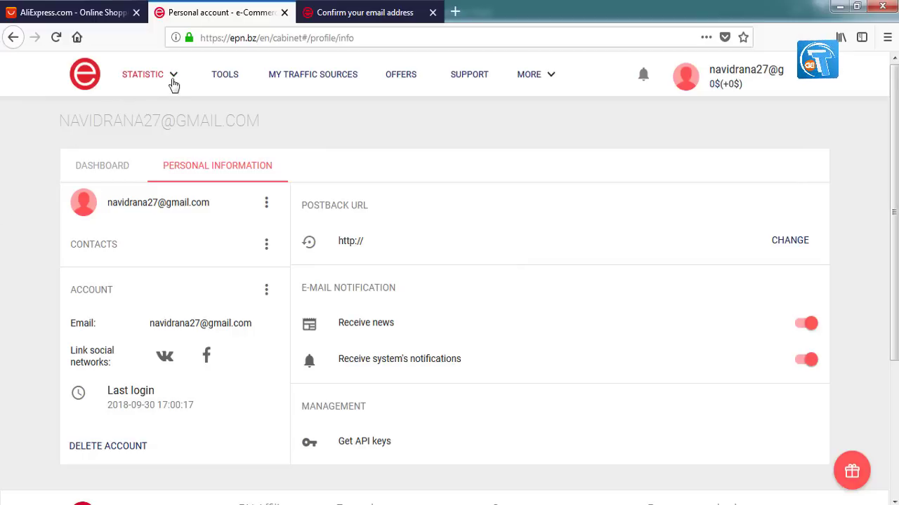
Go to Tools > Browser extensions and choose the Mozilla Firefox version of the plugin.
{"action": "left_click", "coordinate": [233, 82]}
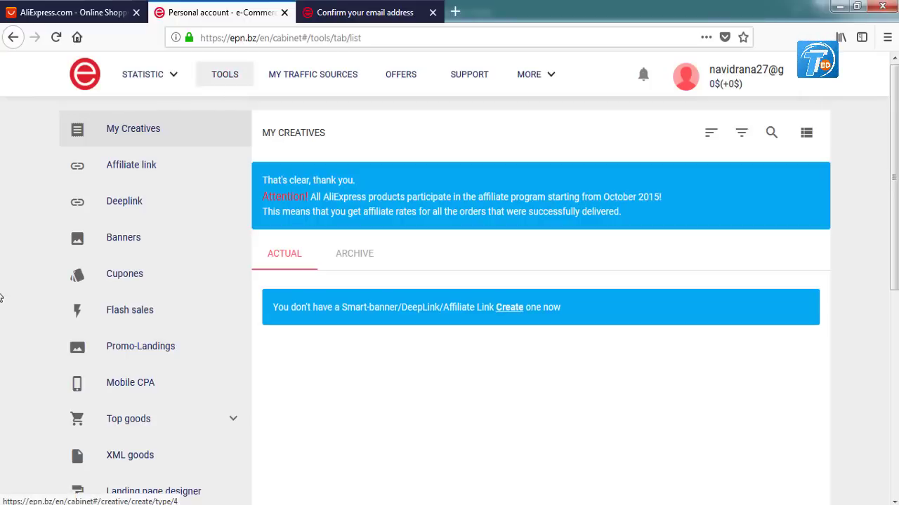
{"action": "scroll", "coordinate": [2, 300], "scroll_direction": "down", "scroll_amount": 4}
{"action": "scroll", "coordinate": [2, 301], "scroll_direction": "down", "scroll_amount": 1}
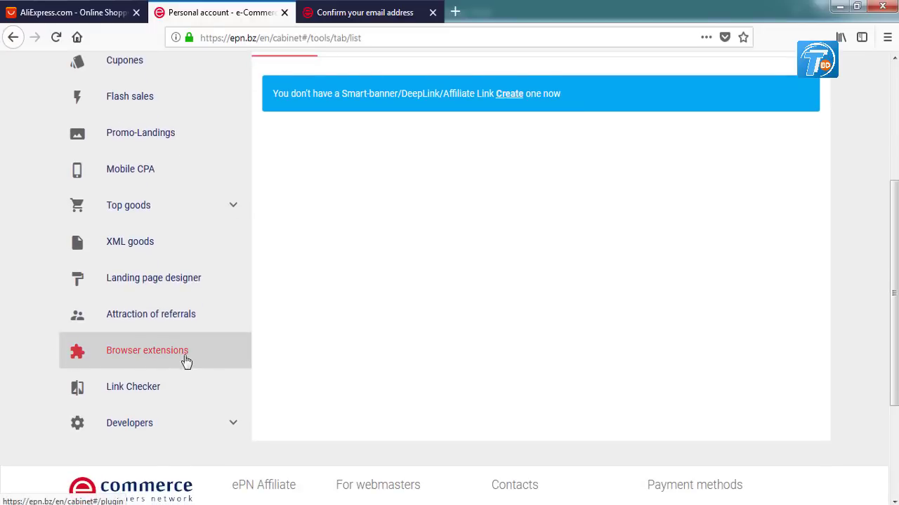
{"action": "left_click", "coordinate": [146, 352]}
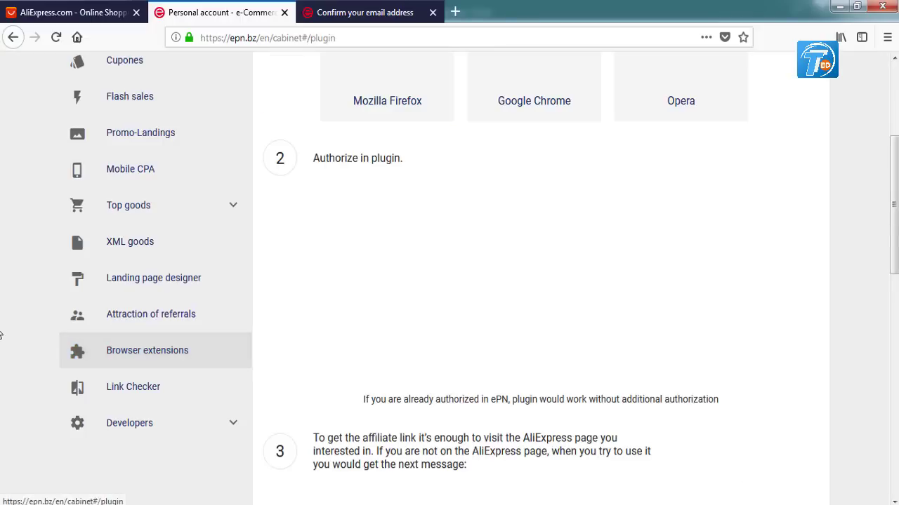
{"action": "scroll", "coordinate": [2, 327], "scroll_direction": "up", "scroll_amount": 5}
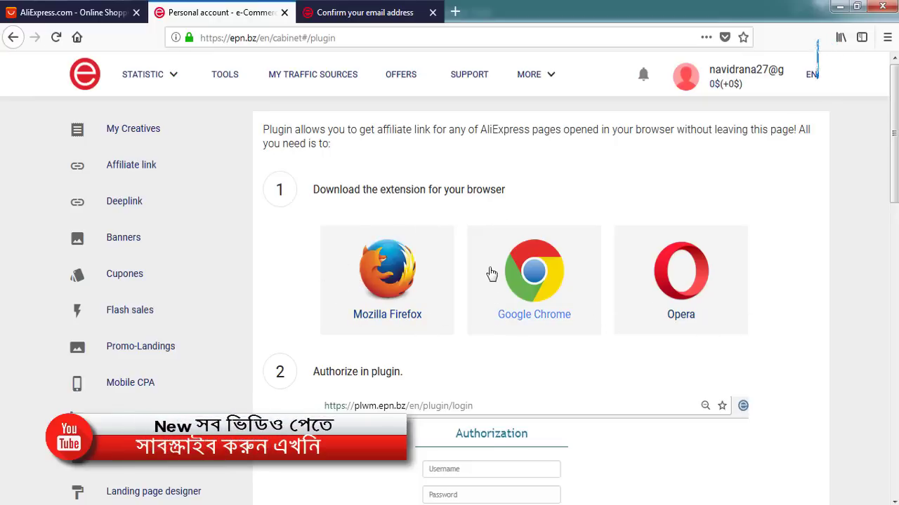
{"action": "left_click", "coordinate": [395, 280]}
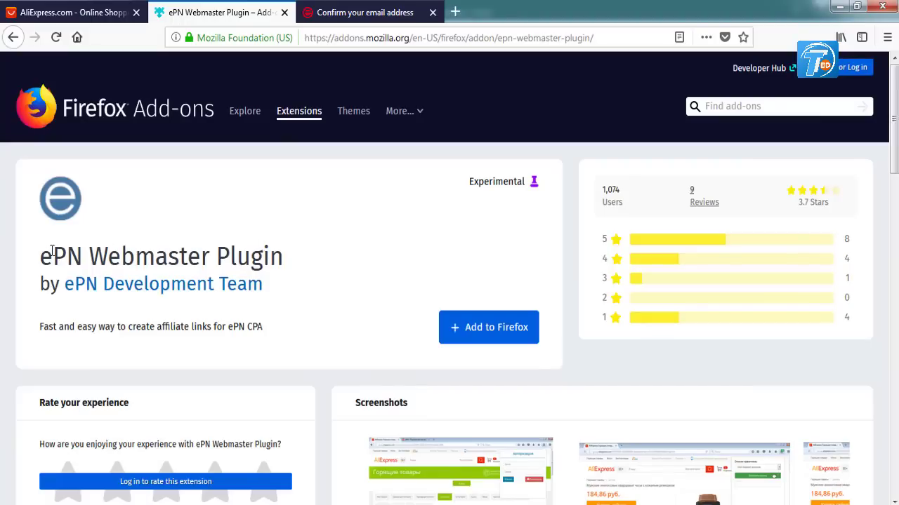
Add the ePN Webmaster Plugin to Firefox, approving its permissions.
{"action": "left_click", "coordinate": [489, 329]}
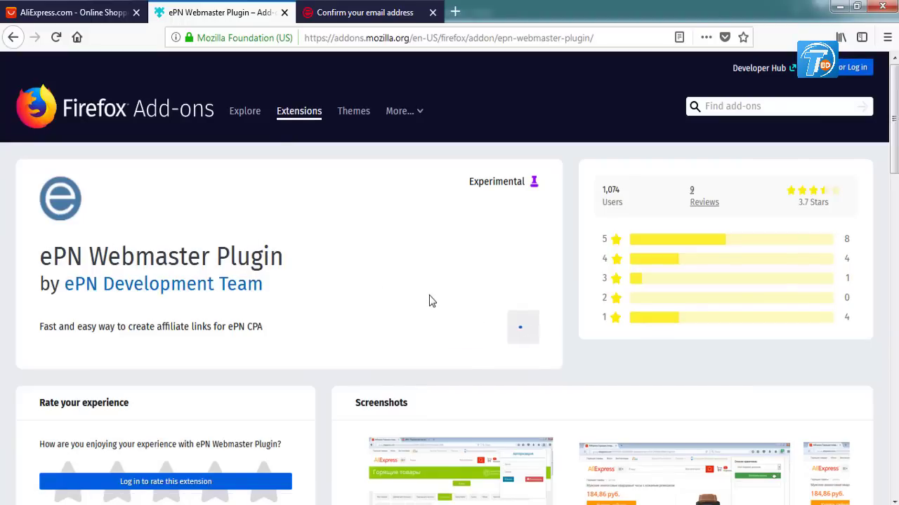
{"action": "left_click", "coordinate": [235, 149]}
{"action": "left_click", "coordinate": [325, 118]}
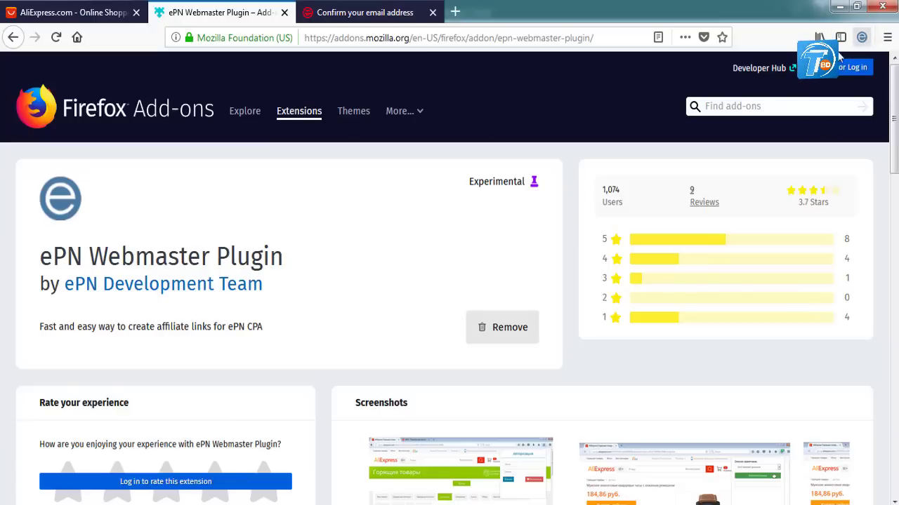
Return to the Personal account tab and launch the ePN plugin from the toolbar.
{"action": "left_click", "coordinate": [362, 18]}
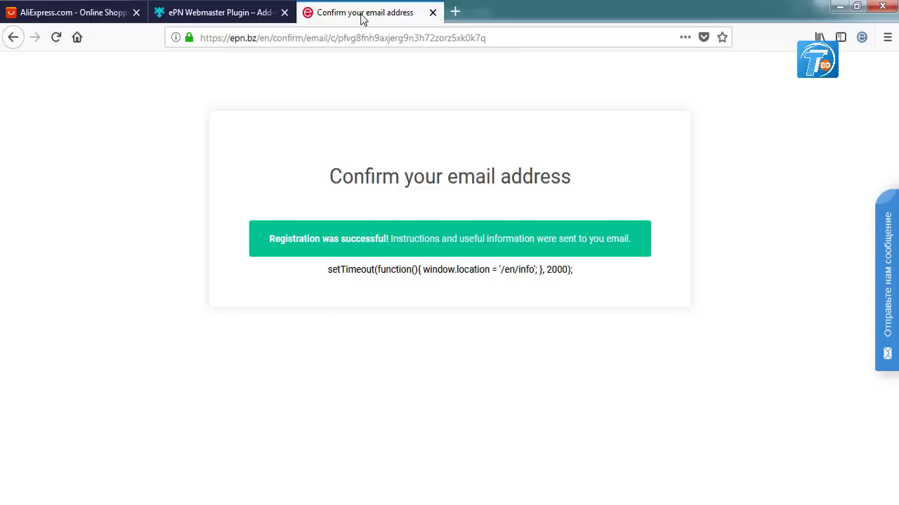
{"action": "left_click", "coordinate": [230, 18]}
{"action": "left_click", "coordinate": [316, 16]}
{"action": "key", "text": "ctrl+shift+Tab"}
{"action": "left_click", "coordinate": [343, 15]}
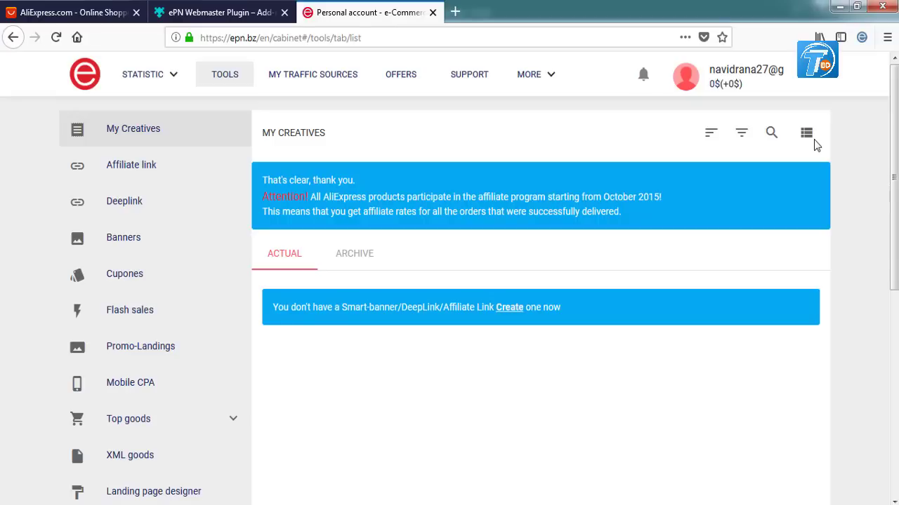
{"action": "left_click", "coordinate": [861, 39]}
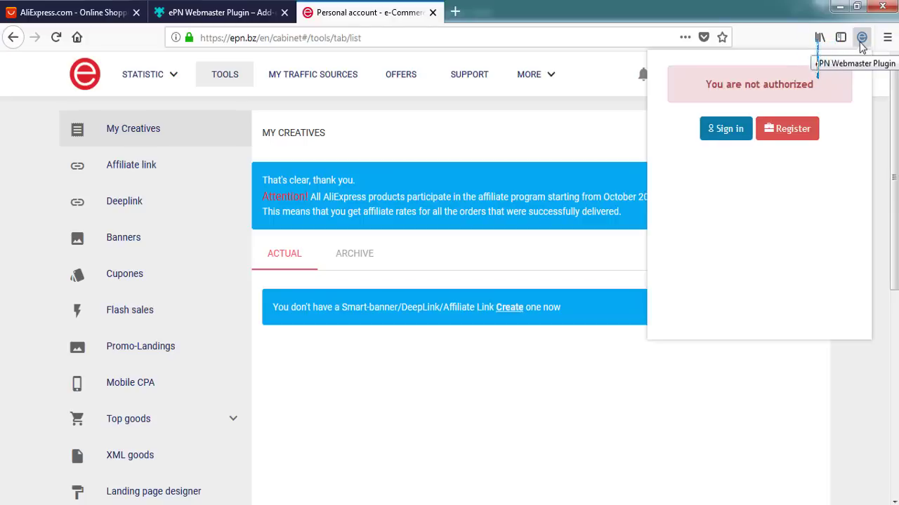
Sign in to the ePN Webmaster Plugin with the account login and password.
{"action": "left_click", "coordinate": [738, 132]}
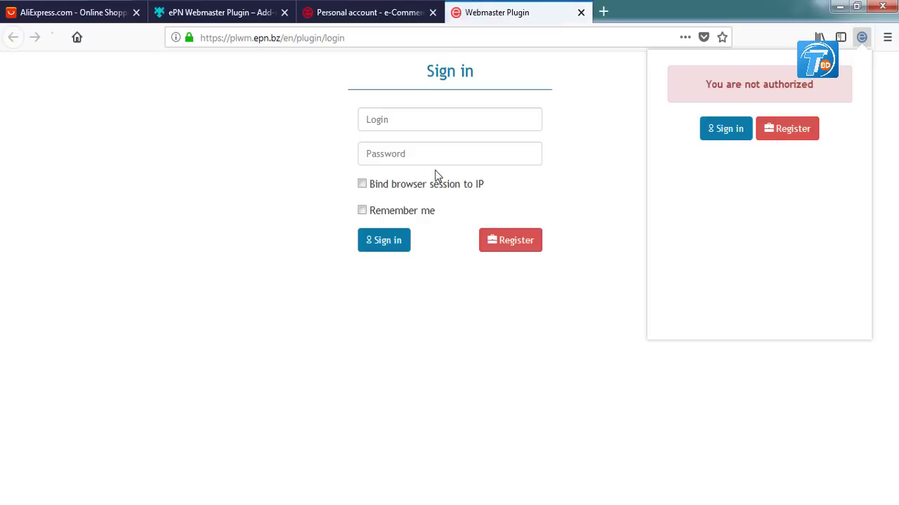
{"action": "left_click", "coordinate": [401, 119]}
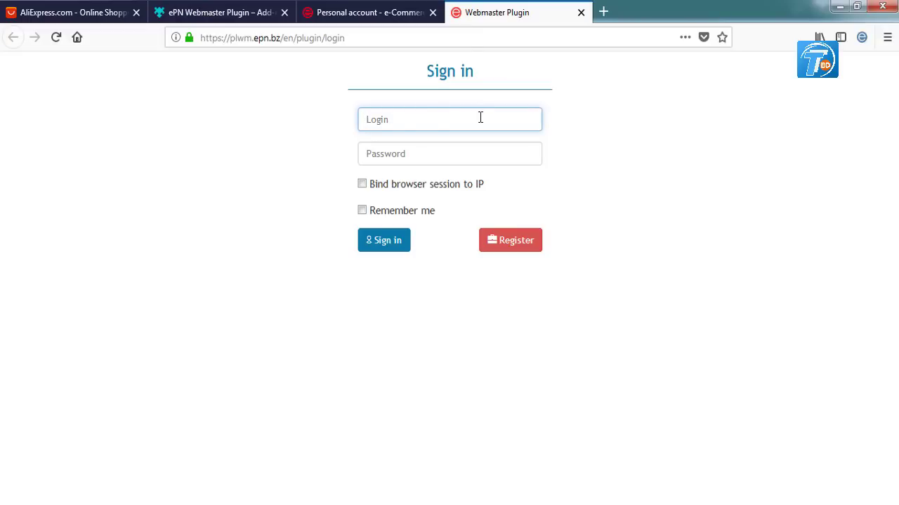
{"action": "left_click", "coordinate": [403, 155]}
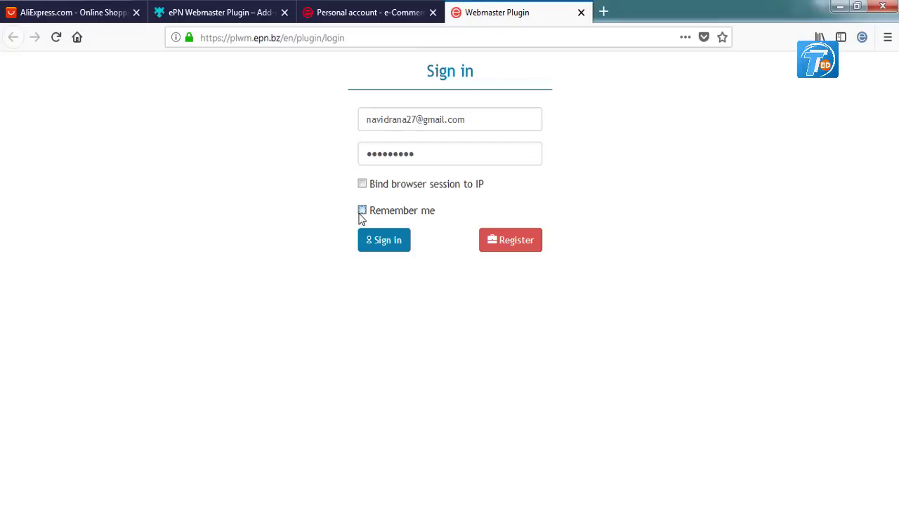
{"action": "left_click", "coordinate": [369, 244]}
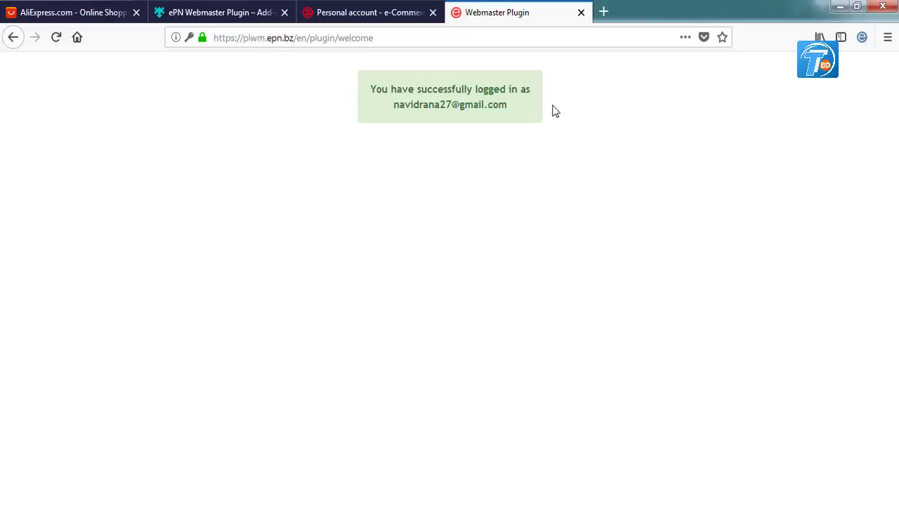
Return to the Personal account tab and open the Deeplink creation form.
{"action": "left_click", "coordinate": [366, 21]}
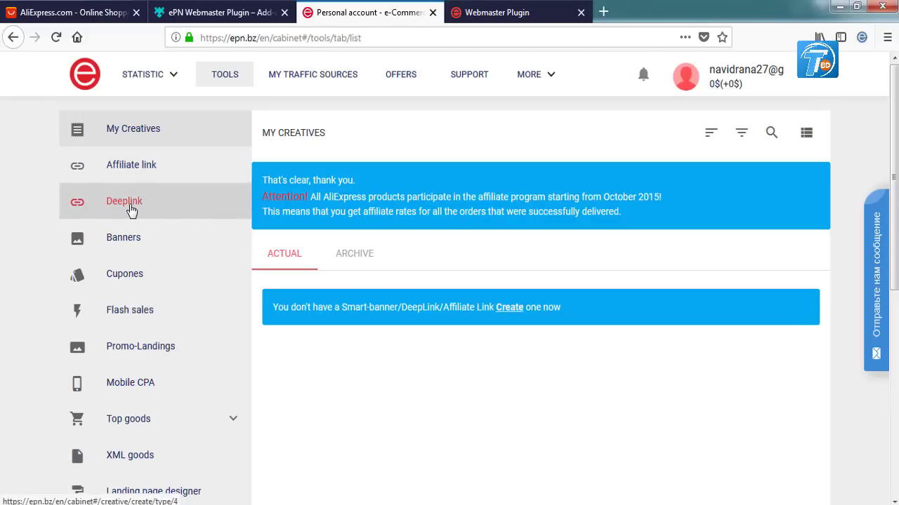
{"action": "left_click", "coordinate": [130, 211]}
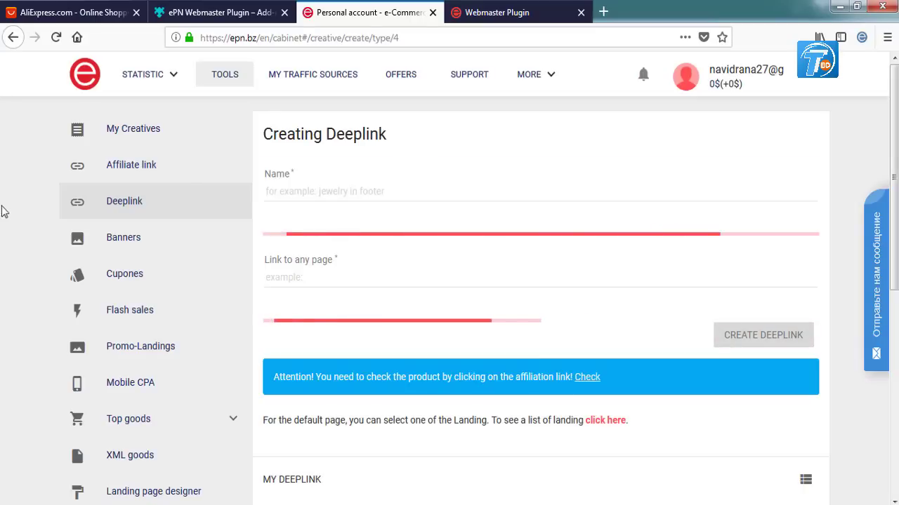
Name the new deeplink 'Youtube'.
{"action": "left_click", "coordinate": [300, 193]}
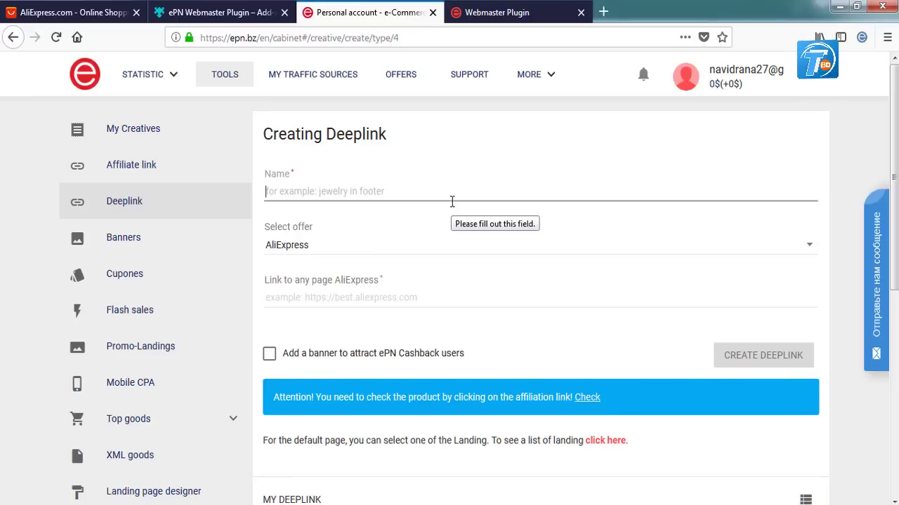
{"action": "type", "text": "Youtube"}
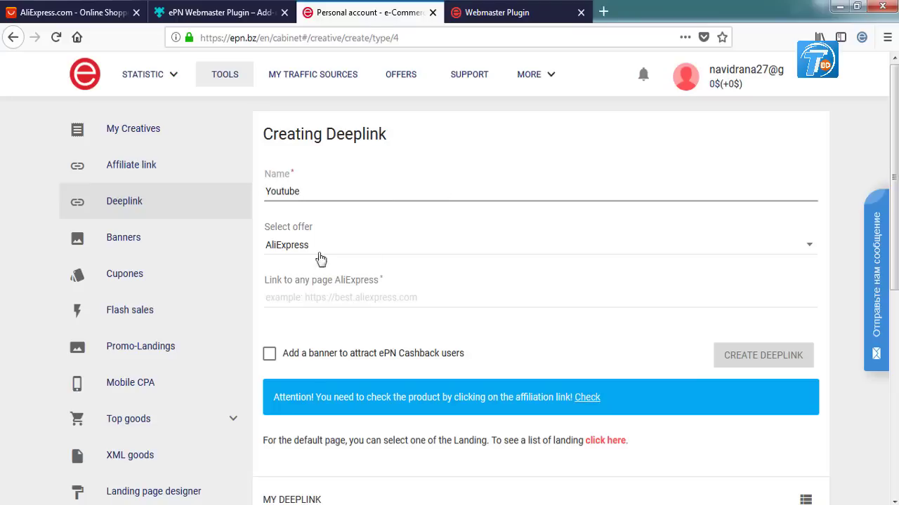
{"action": "key", "text": "Tab"}
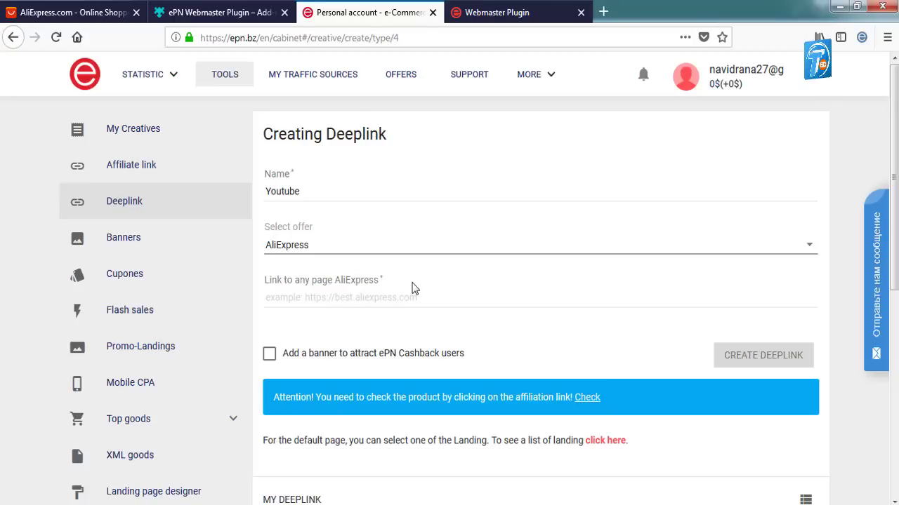
{"action": "left_click", "coordinate": [377, 295]}
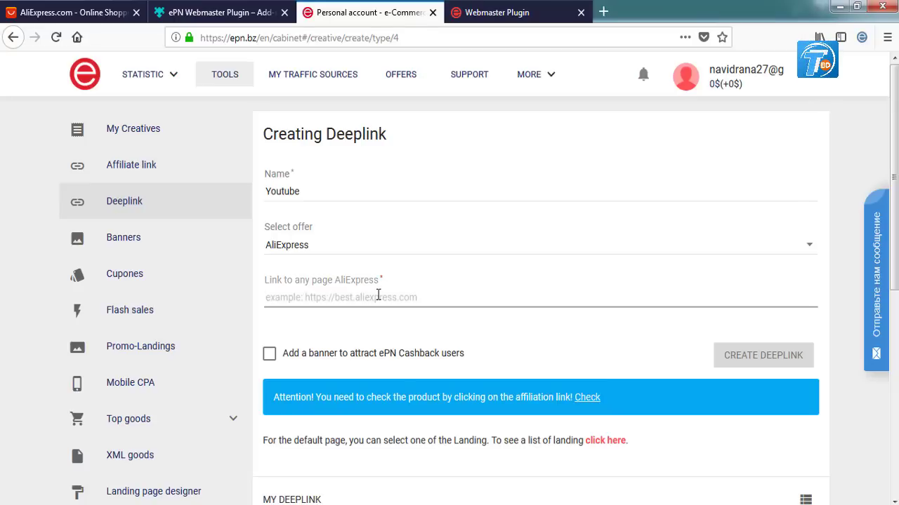
{"action": "left_click", "coordinate": [99, 12]}
{"action": "left_click_drag", "start_coordinate": [308, 37], "coordinate": [169, 53]}
{"action": "key", "text": "ctrl+c"}
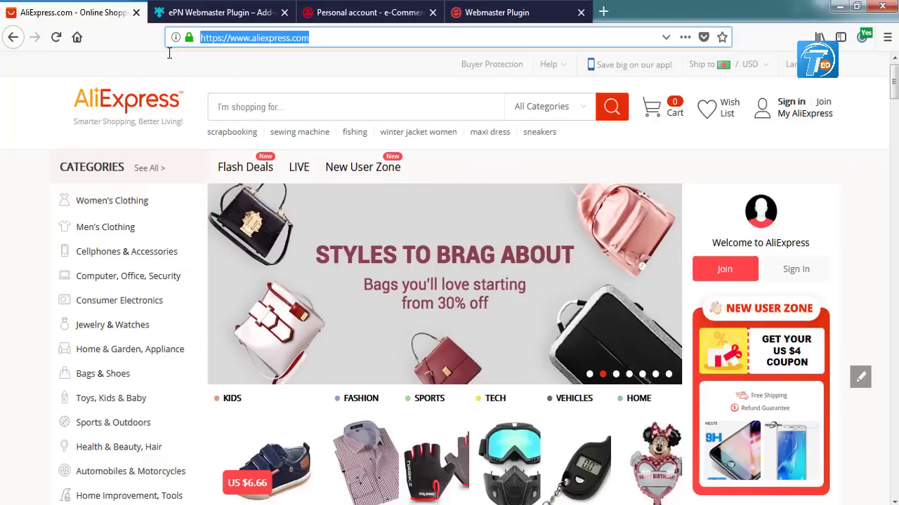
{"action": "left_click", "coordinate": [456, 13]}
{"action": "left_click", "coordinate": [397, 15]}
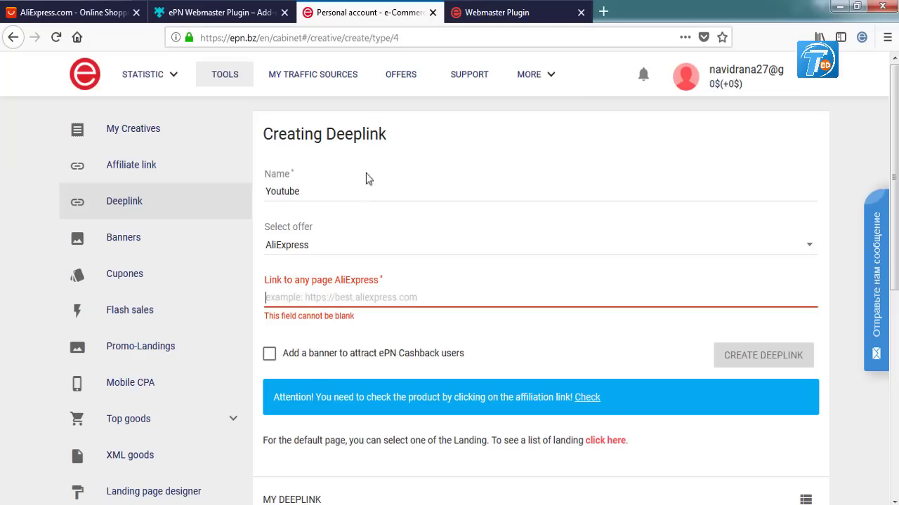
{"action": "key", "text": "ctrl+v"}
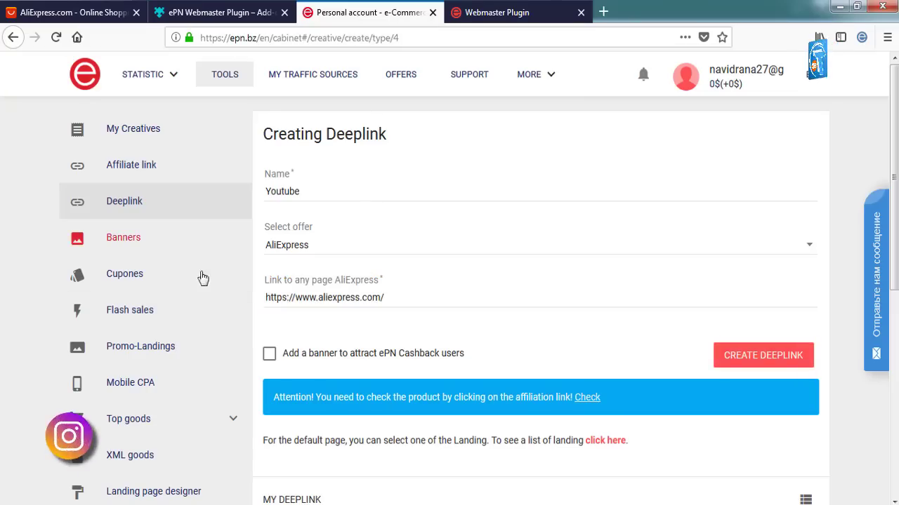
{"action": "left_click", "coordinate": [778, 362]}
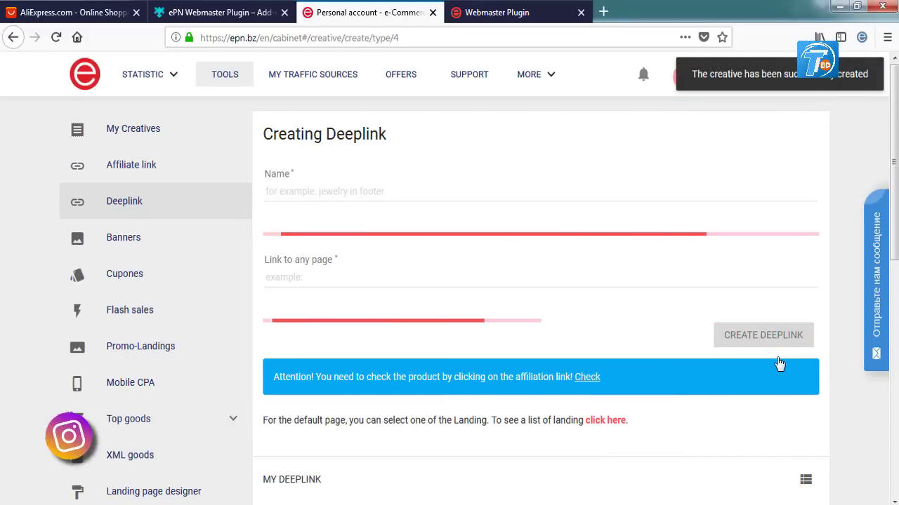
{"action": "scroll", "coordinate": [618, 338], "scroll_direction": "down", "scroll_amount": 4}
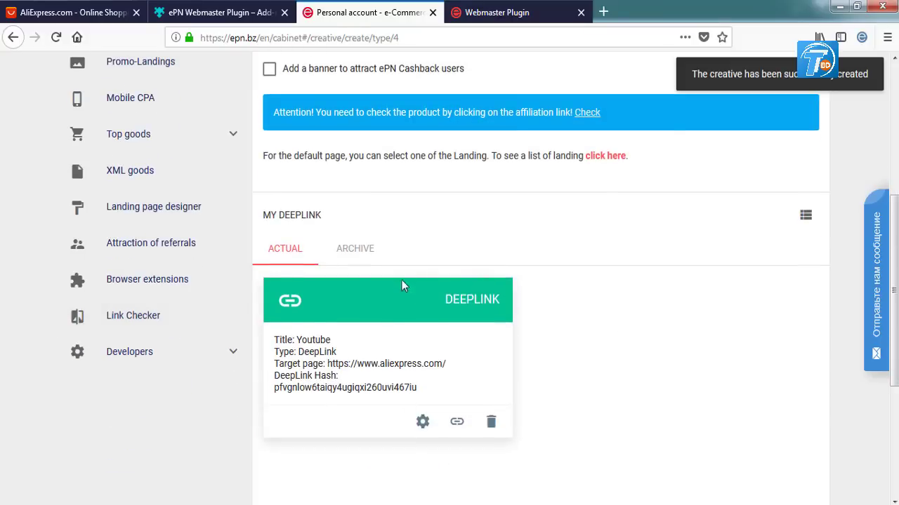
{"action": "scroll", "coordinate": [502, 313], "scroll_direction": "up", "scroll_amount": 4}
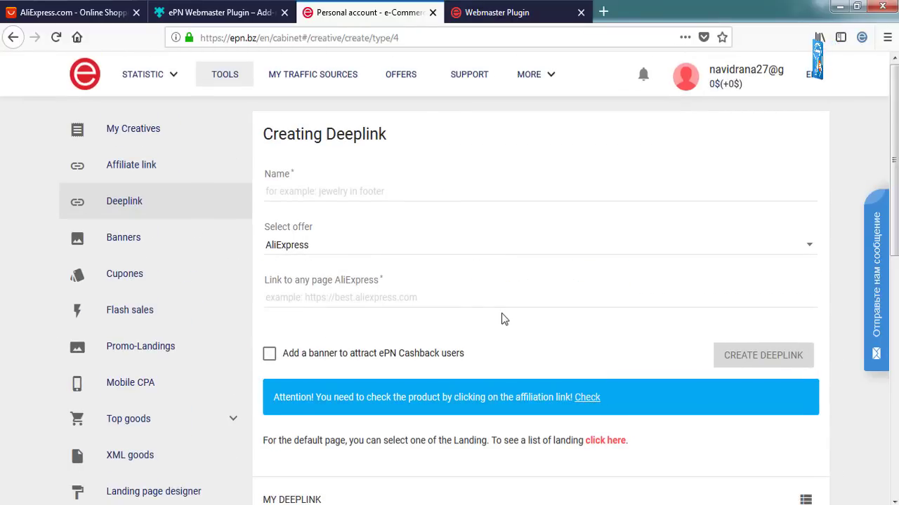
From the AliExpress homepage, open the silver NAVIFORCE quartz watch listed at US $19.80–21.30.
{"action": "left_click", "coordinate": [70, 12]}
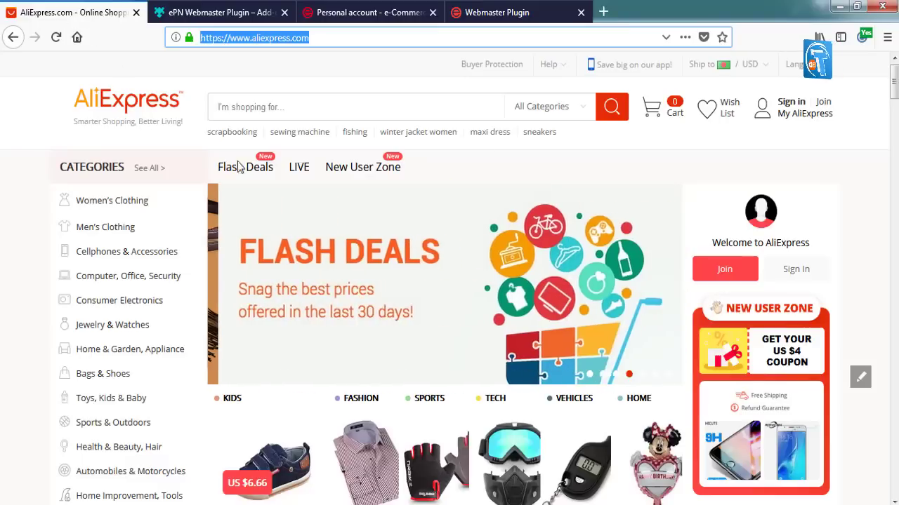
{"action": "scroll", "coordinate": [10, 265], "scroll_direction": "down", "scroll_amount": 10}
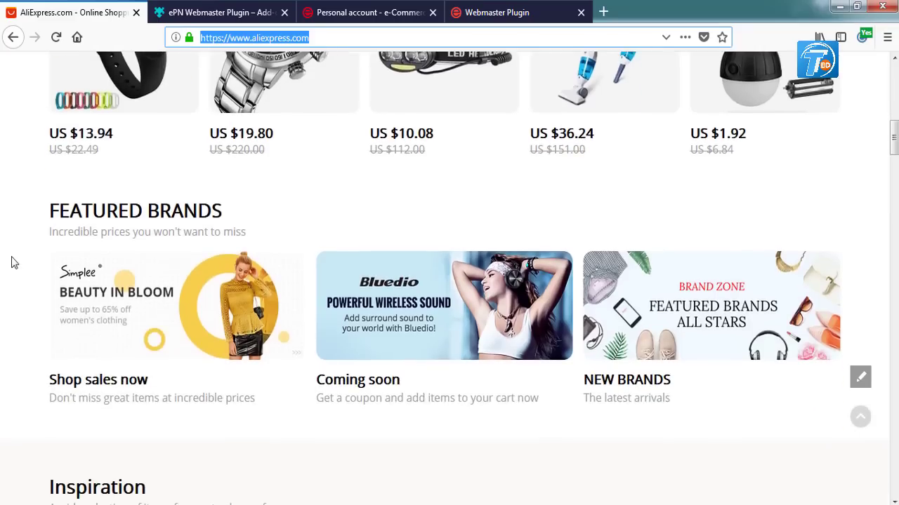
{"action": "scroll", "coordinate": [316, 176], "scroll_direction": "up", "scroll_amount": 2}
{"action": "left_click", "coordinate": [274, 116]}
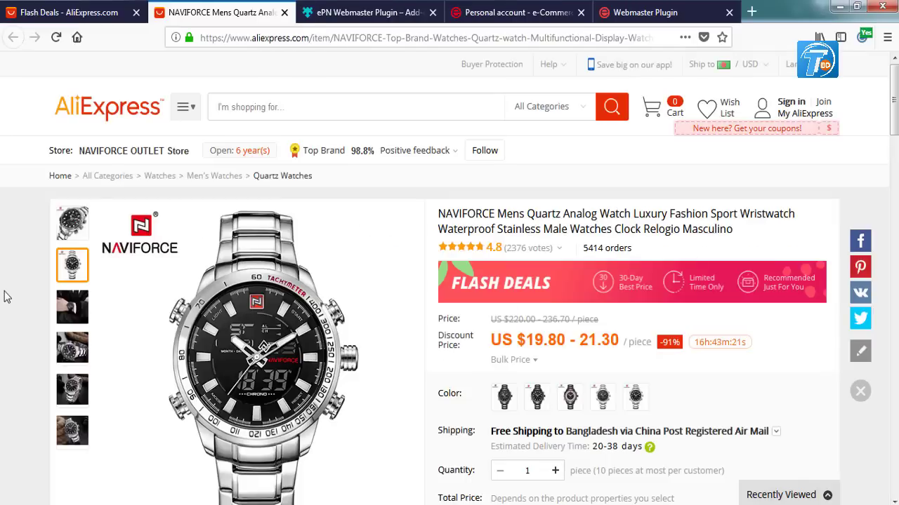
{"action": "mouse_move", "coordinate": [203, 250]}
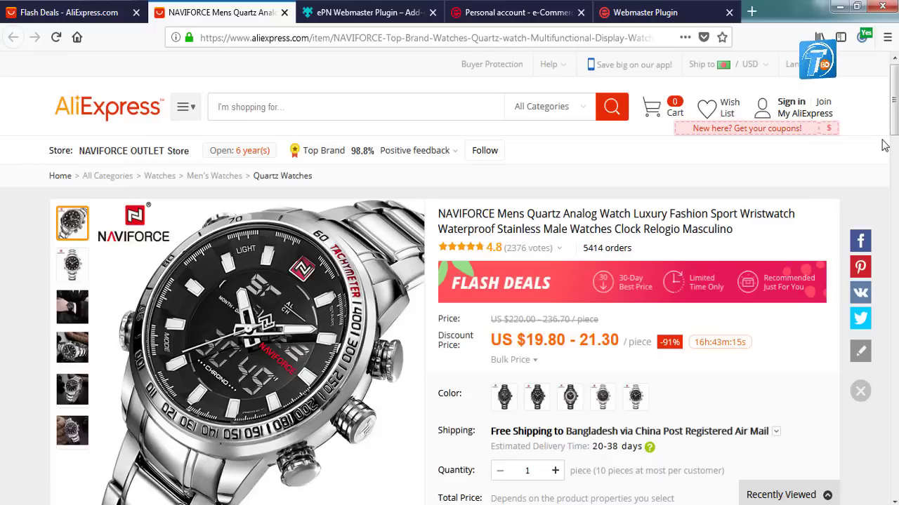
Generate the watch page's affiliate link with the Youtube creative, leaving the optional sub value empty.
{"action": "left_click", "coordinate": [864, 38]}
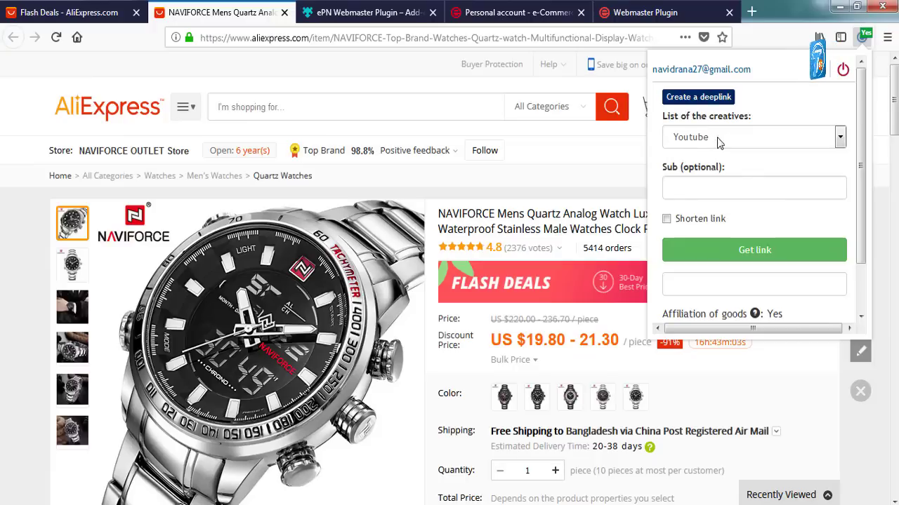
{"action": "left_click", "coordinate": [784, 142]}
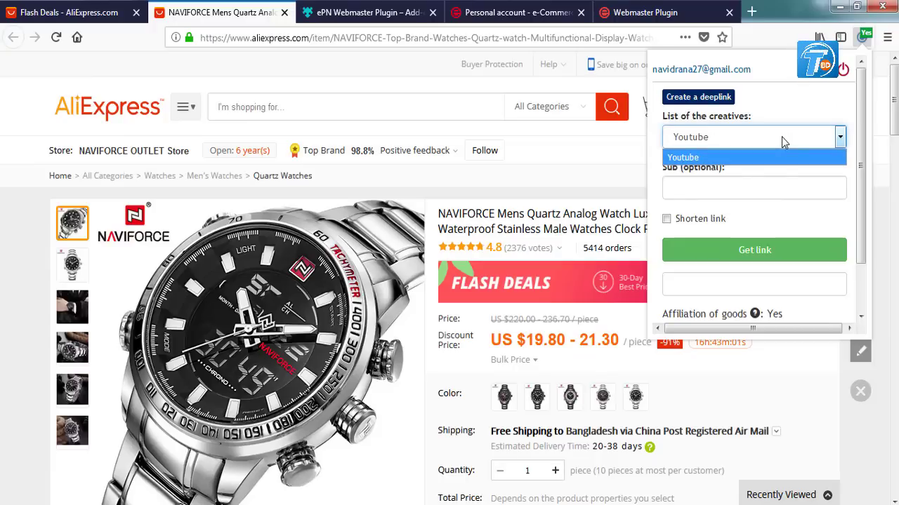
{"action": "left_click", "coordinate": [735, 139]}
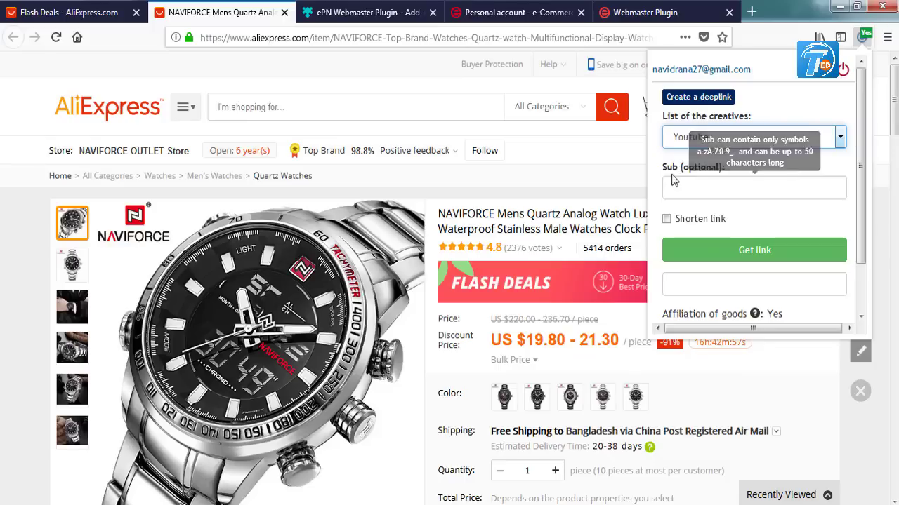
{"action": "left_click", "coordinate": [713, 191]}
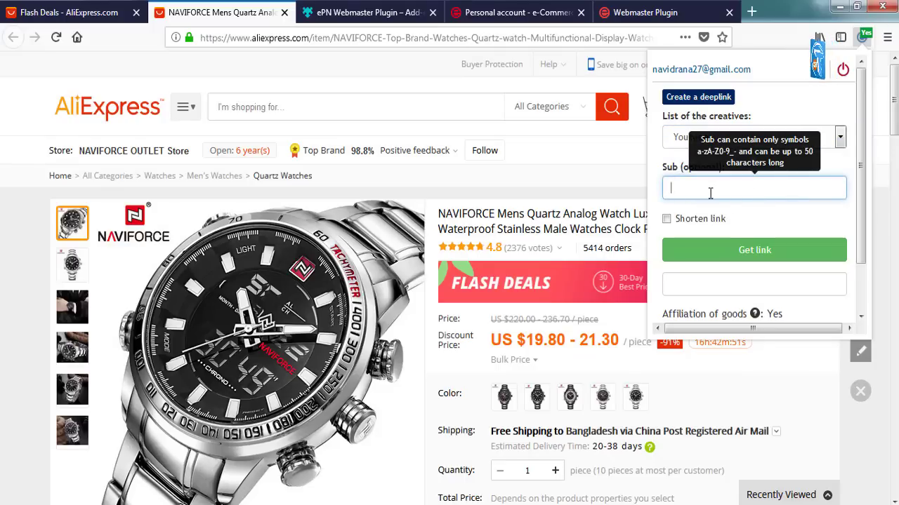
{"action": "left_click", "coordinate": [771, 215]}
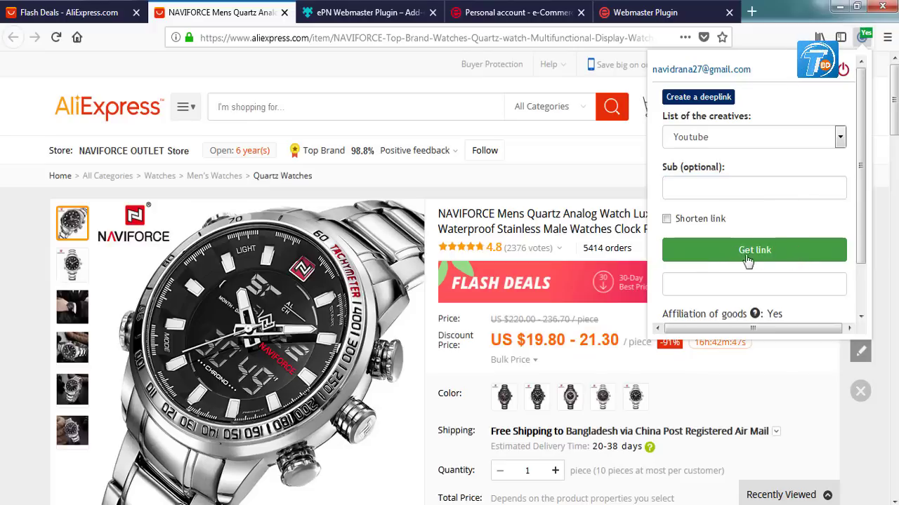
{"action": "left_click", "coordinate": [785, 253]}
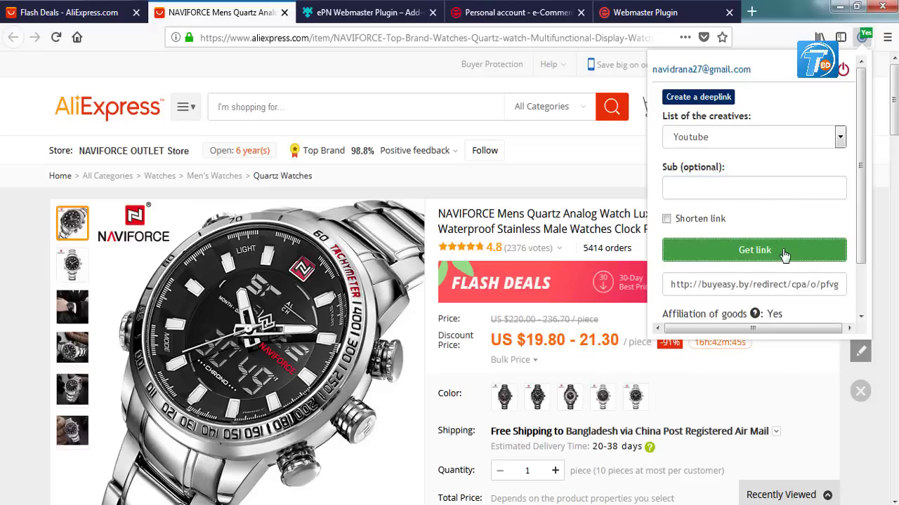